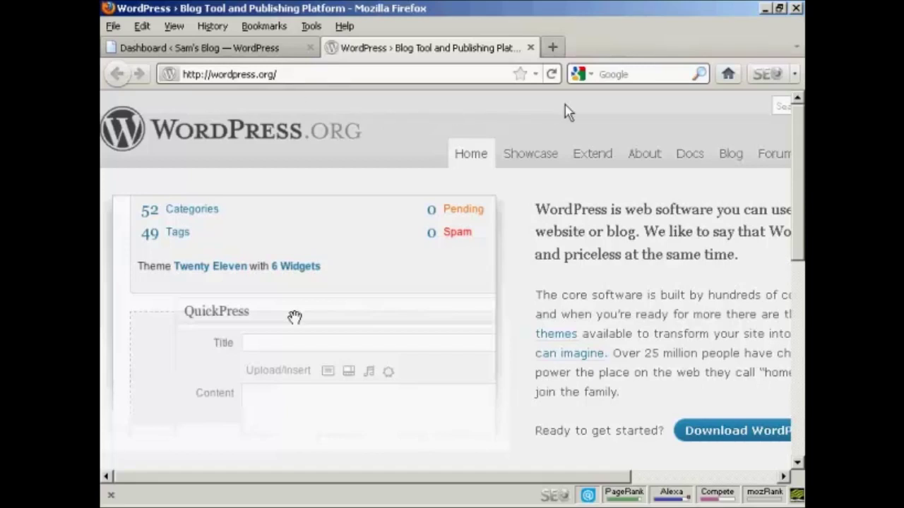
# Go to the WordPress.org Plugin Directory from the Extend menu's Plugins entry.
pyautogui.moveTo(600, 164)
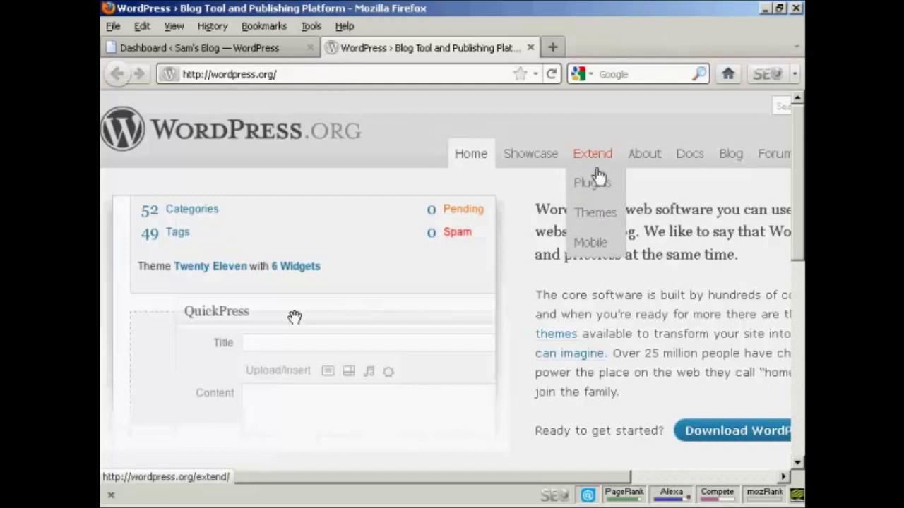
pyautogui.click(593, 185)
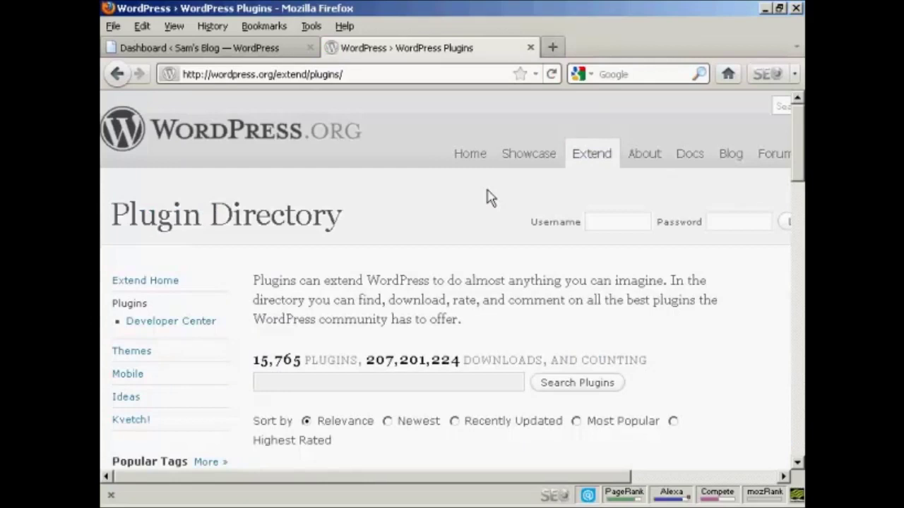
# Sort the plugin directory listing by Most Popular.
pyautogui.moveTo(801, 152); pyautogui.dragTo(802, 173)
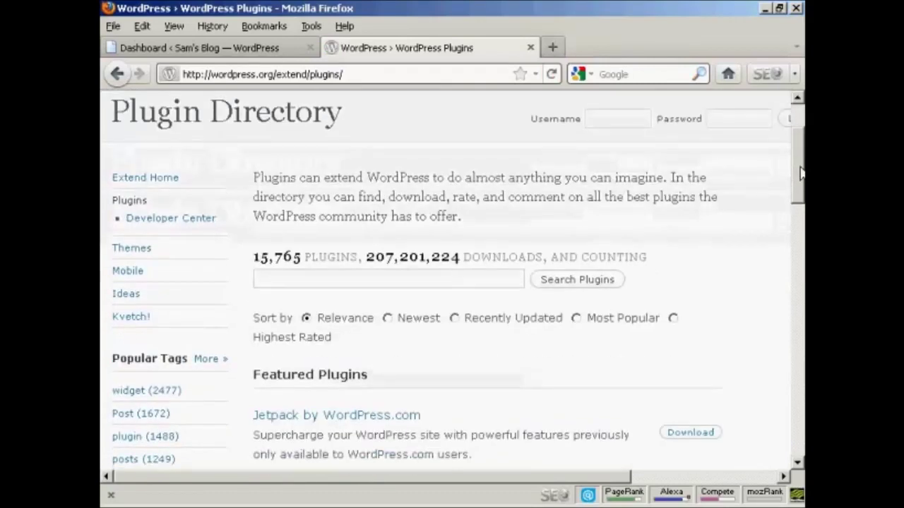
pyautogui.click(388, 318)
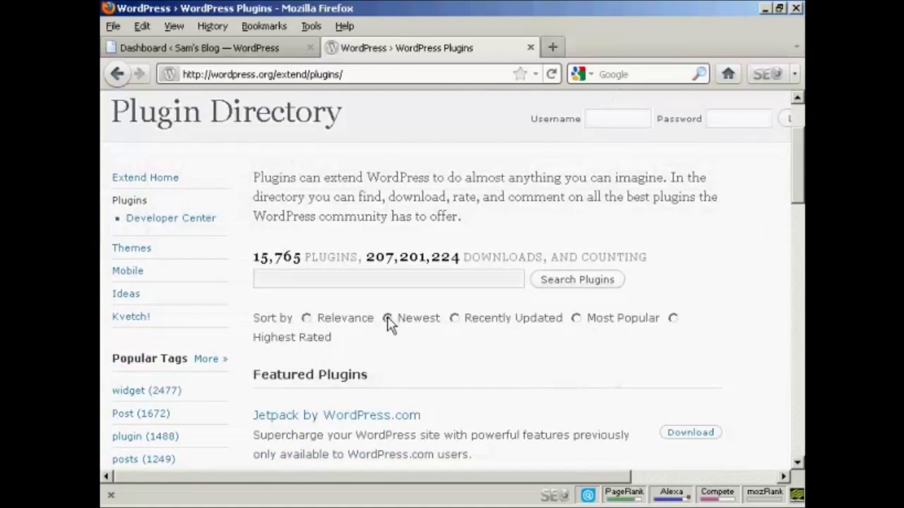
pyautogui.click(577, 321)
# Search the plugins for 'facebook' and scroll down to the Jetpack result.
pyautogui.click(281, 278)
pyautogui.write('fadebook')
pyautogui.click(586, 283)
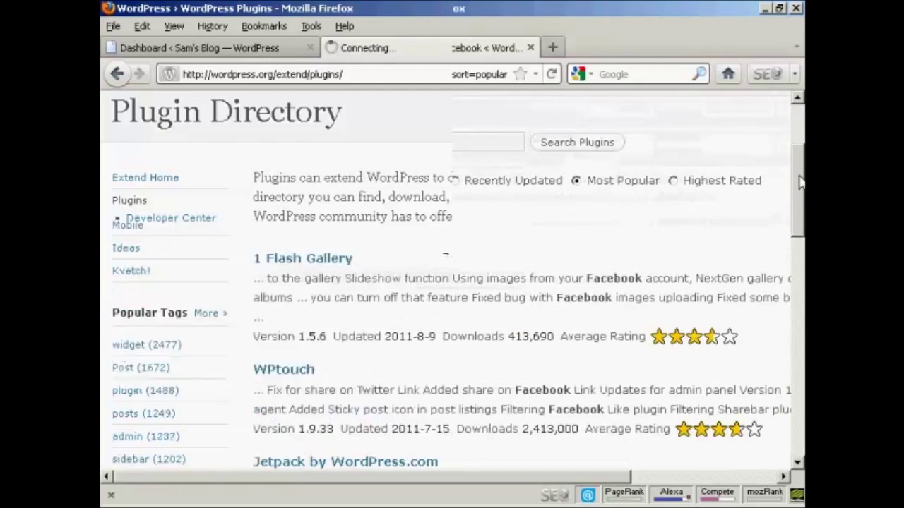
pyautogui.scroll(-1, 800, 183)
pyautogui.moveTo(800, 182); pyautogui.dragTo(800, 250)
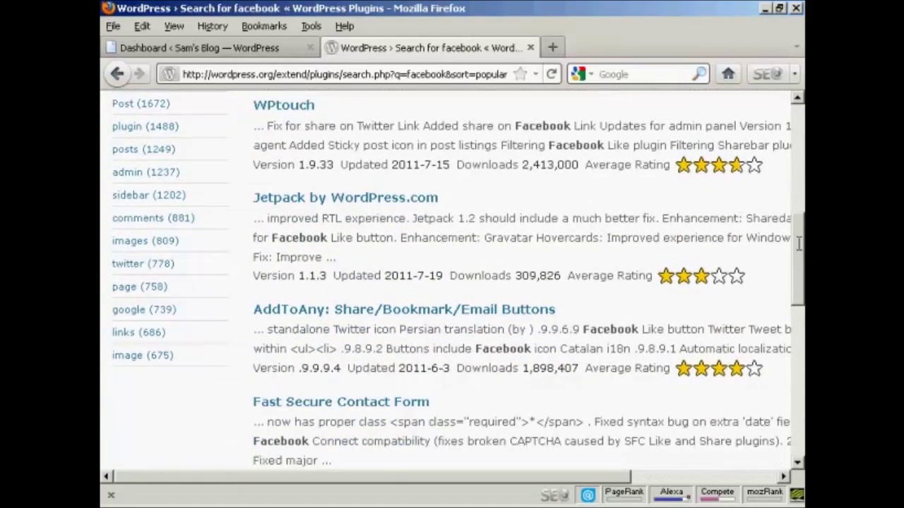
# Open the Jetpack by WordPress.com plugin page and download version 1.1.3.
pyautogui.click(388, 201)
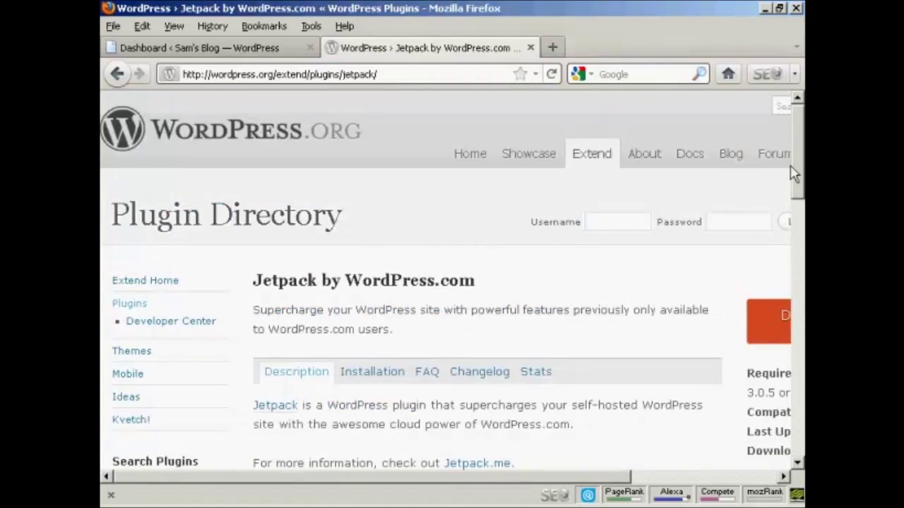
pyautogui.scroll(-1, 800, 160)
pyautogui.moveTo(800, 160); pyautogui.dragTo(800, 165)
pyautogui.moveTo(607, 476); pyautogui.dragTo(755, 480)
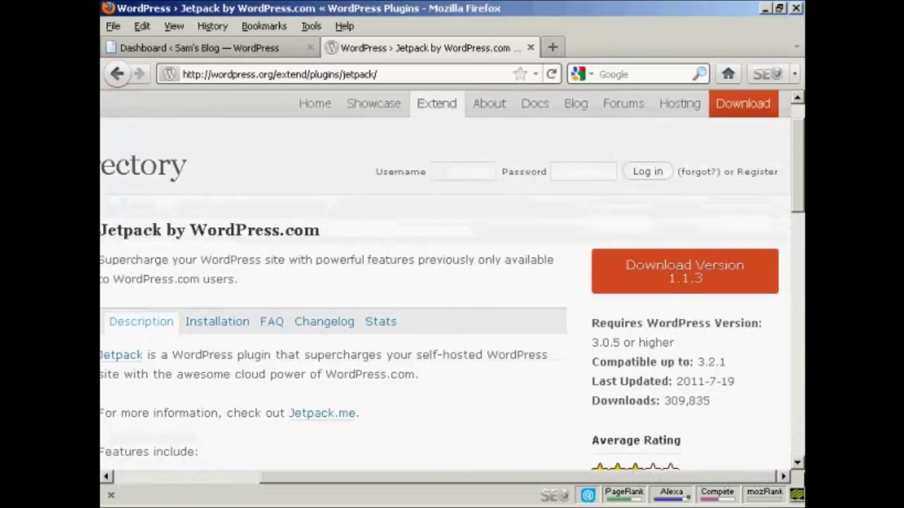
pyautogui.click(686, 284)
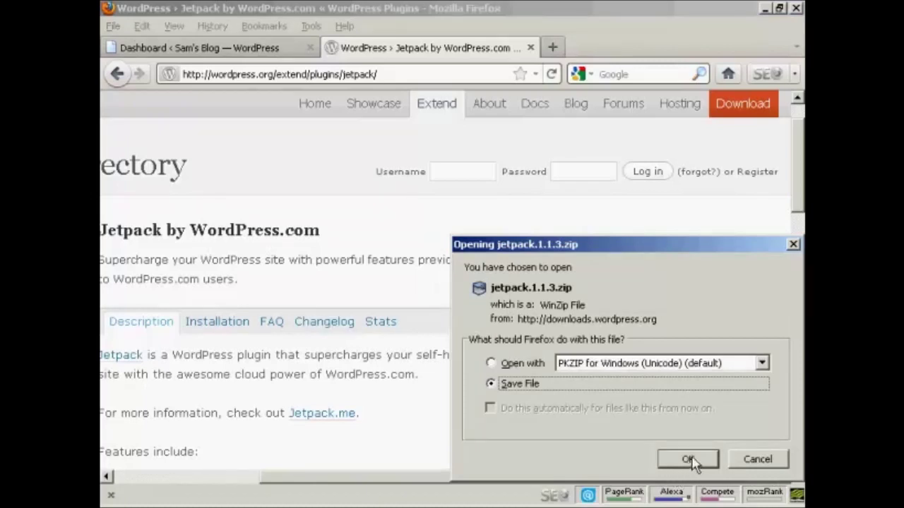
# Save jetpack.1.1.3.zip to disk, then close the Downloads window and the Jetpack tab.
pyautogui.click(692, 461)
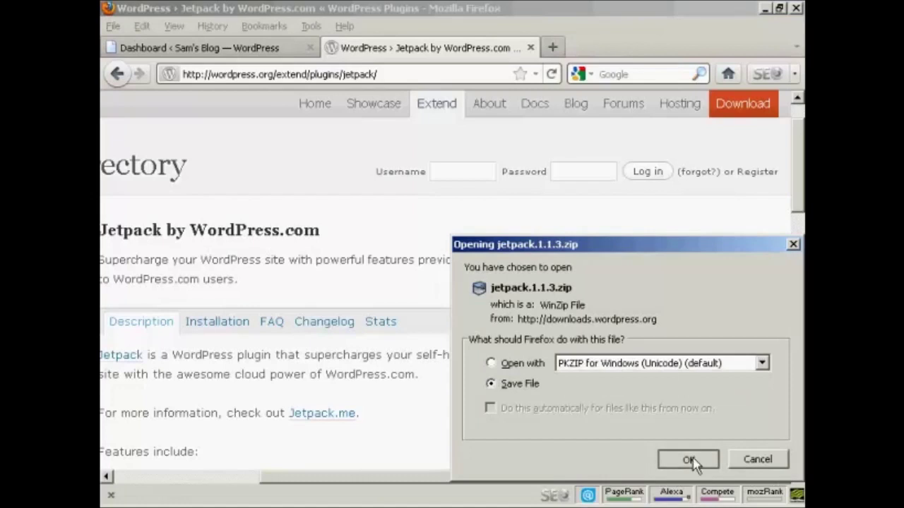
pyautogui.click(693, 462)
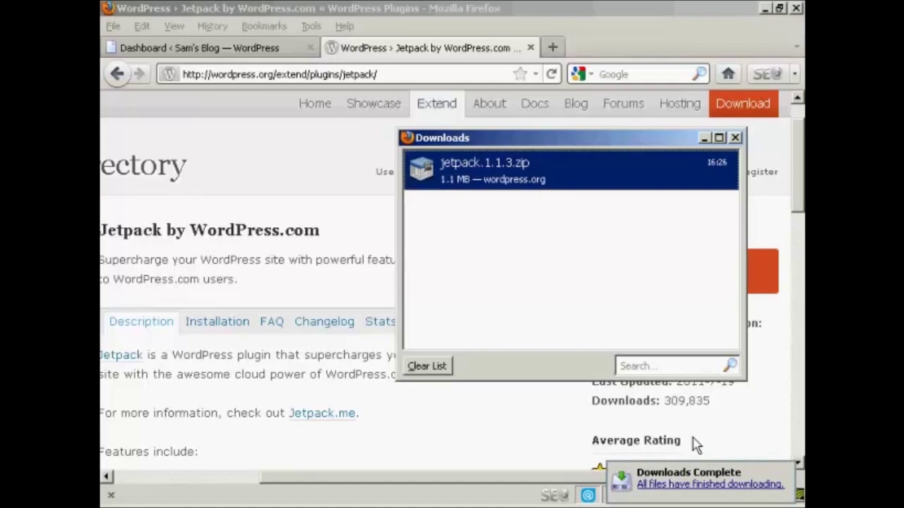
pyautogui.click(735, 138)
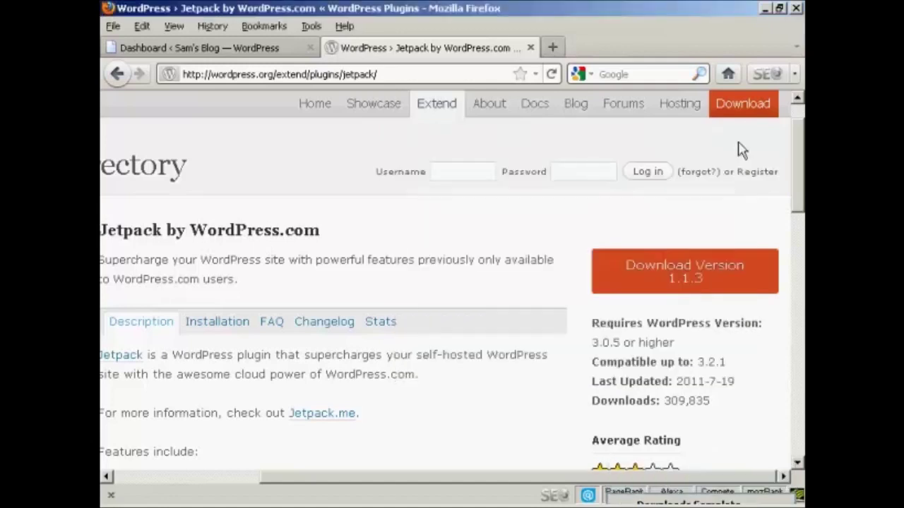
pyautogui.click(531, 49)
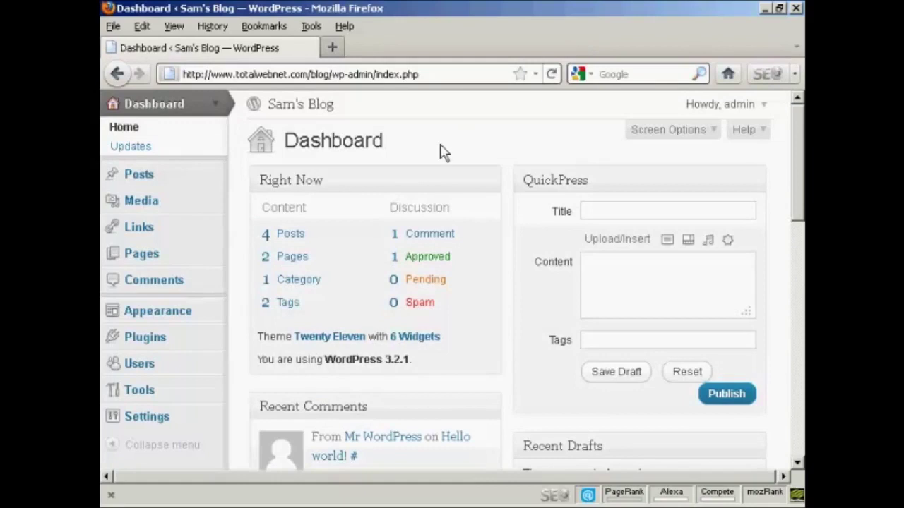
# Open Plugins > Add New in Sam's Blog's admin sidebar.
pyautogui.click(146, 339)
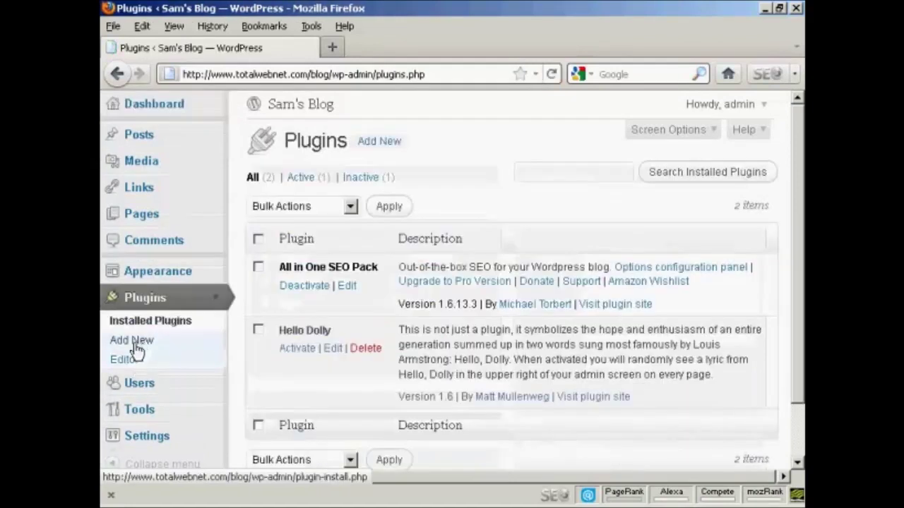
pyautogui.click(140, 343)
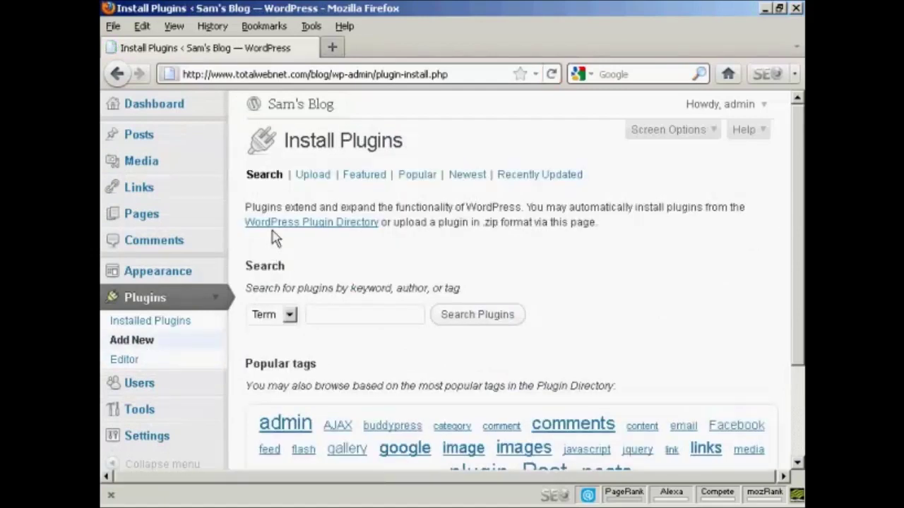
# Upload and install jetpack.1.1.3.zip, then activate the Jetpack plugin.
pyautogui.click(312, 175)
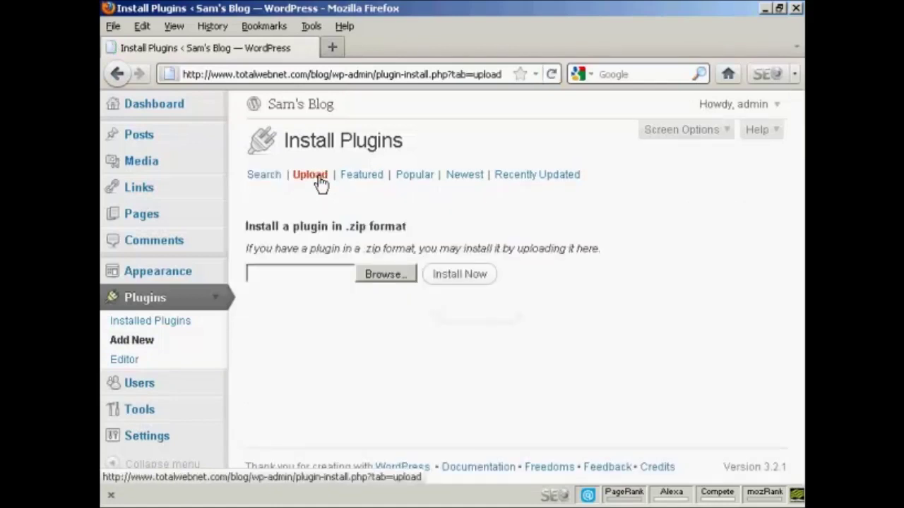
pyautogui.click(398, 279)
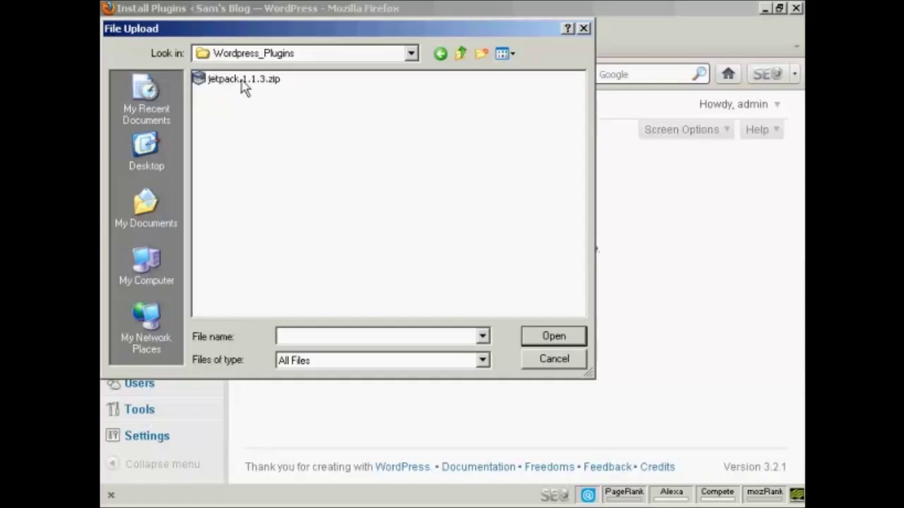
pyautogui.click(267, 84)
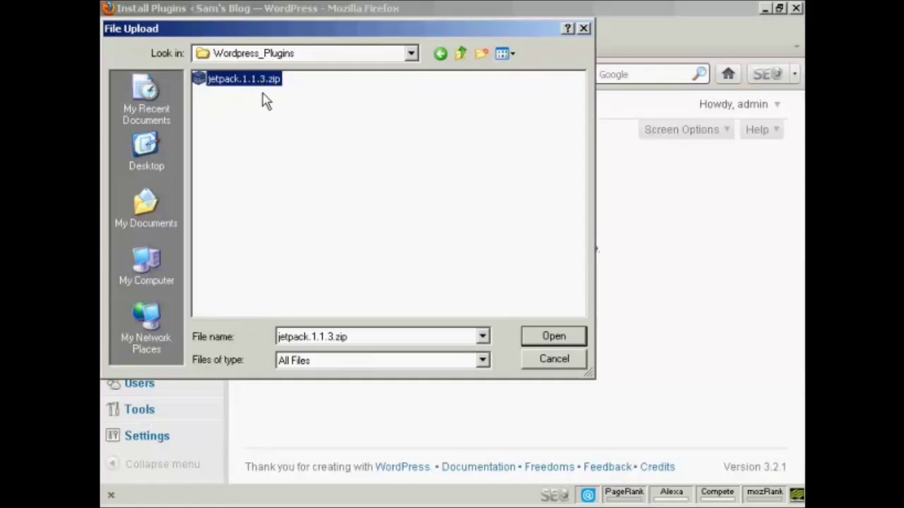
pyautogui.click(556, 339)
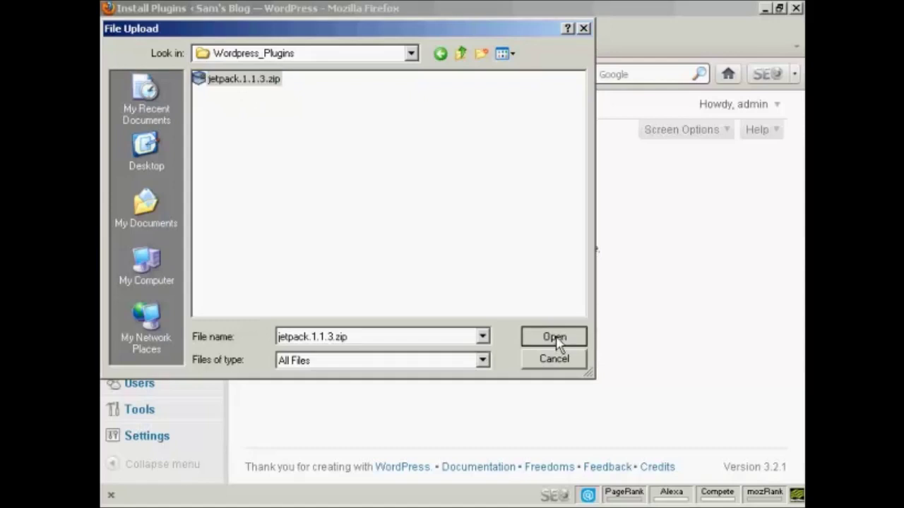
pyautogui.click(462, 280)
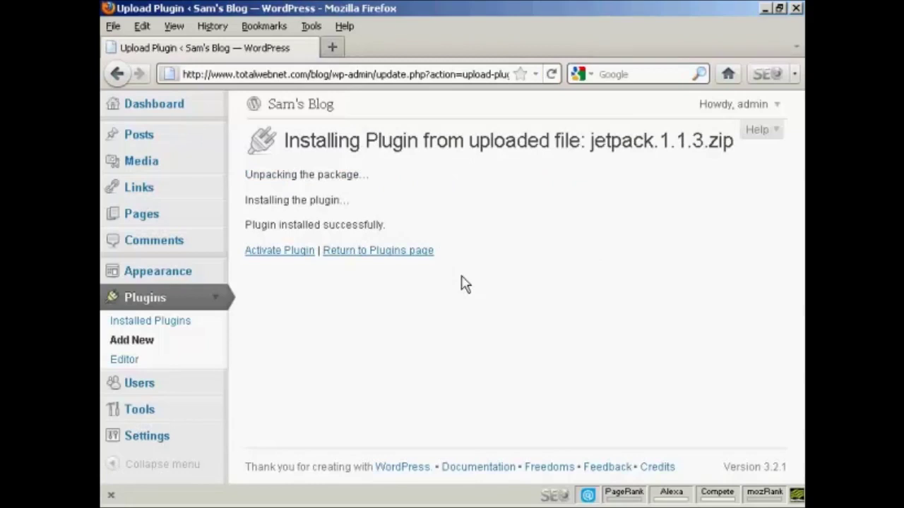
pyautogui.click(297, 260)
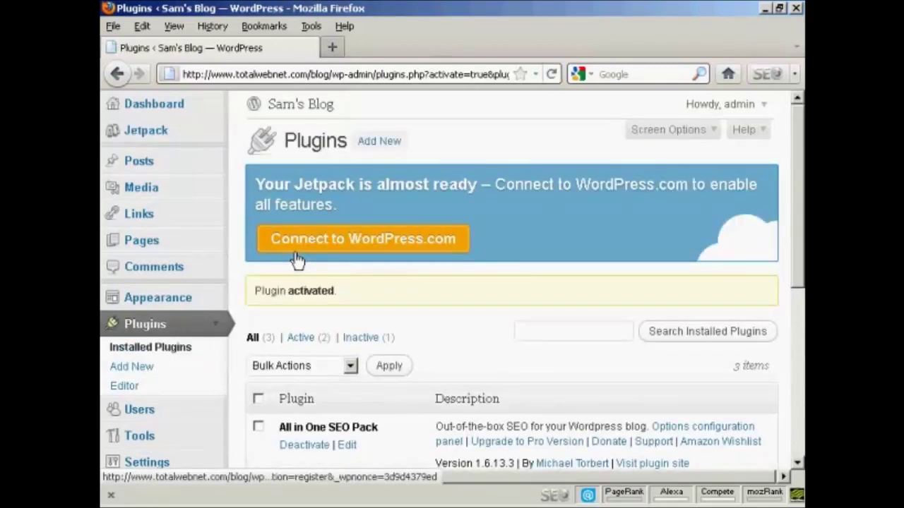
# Use the Jetpack banner's Connect to WordPress.com button to reach the authorization page.
pyautogui.click(405, 242)
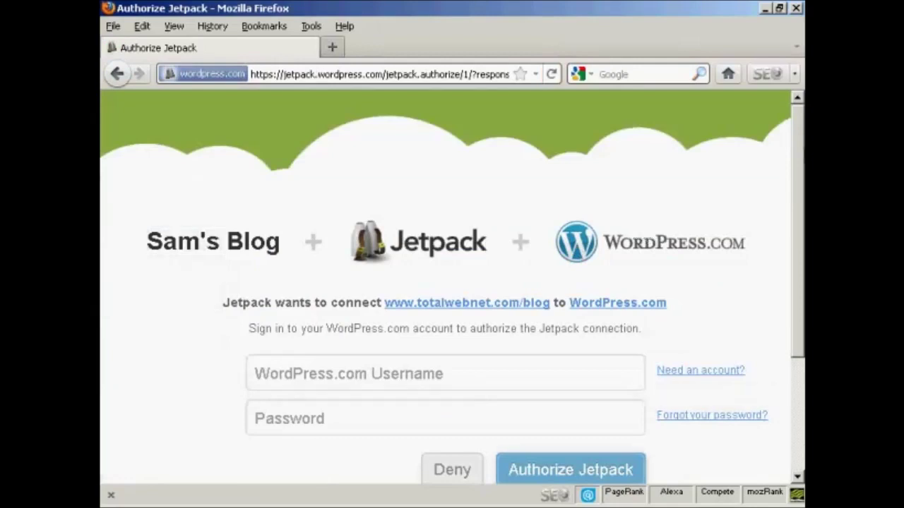
# Enter the WordPress.com account username and password, then authorize Jetpack.
pyautogui.scroll(-3, 801, 194)
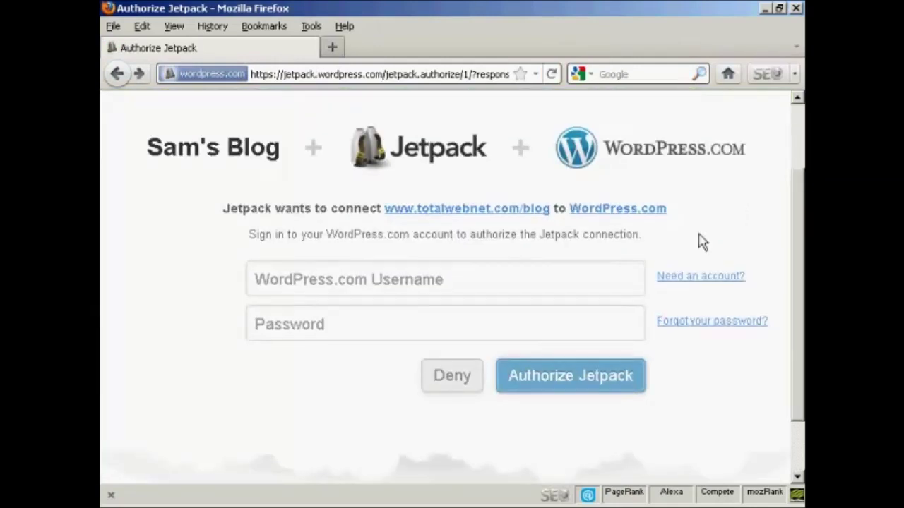
pyautogui.click(439, 277)
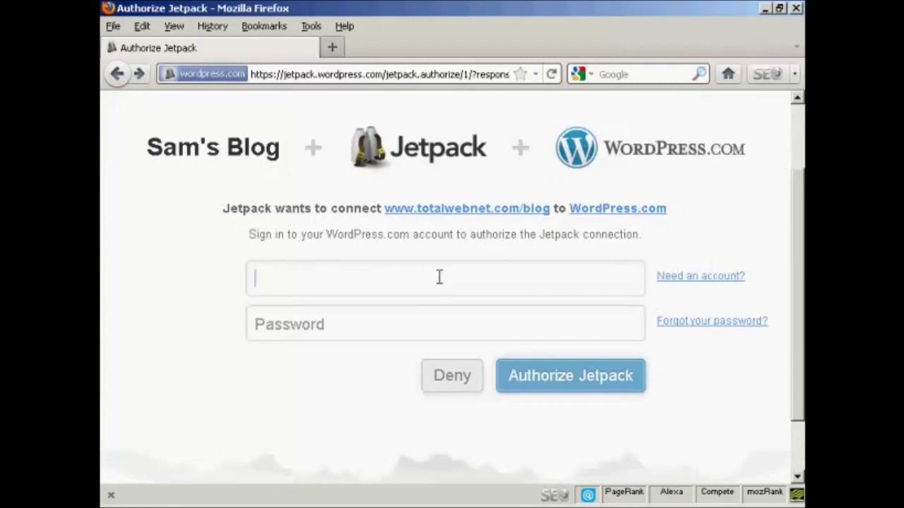
pyautogui.write('newvideo4me')
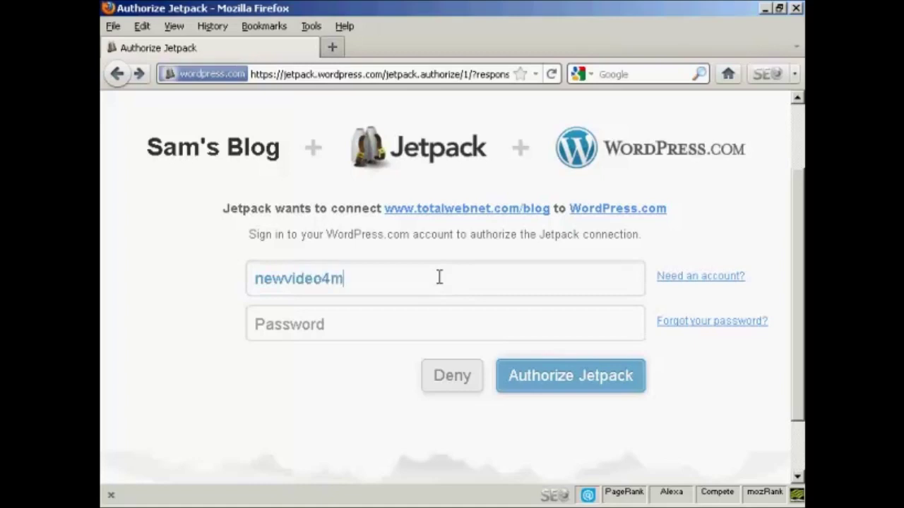
pyautogui.click(348, 321)
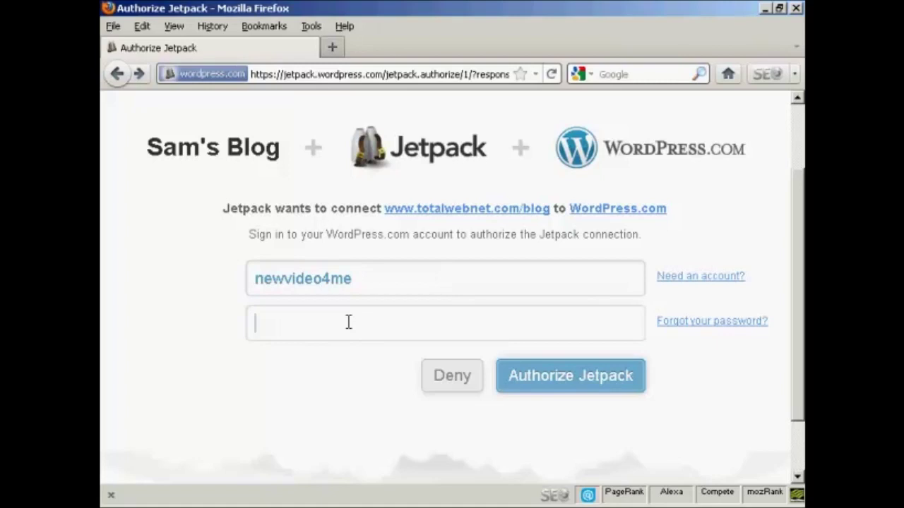
pyautogui.write('•••••••••••')
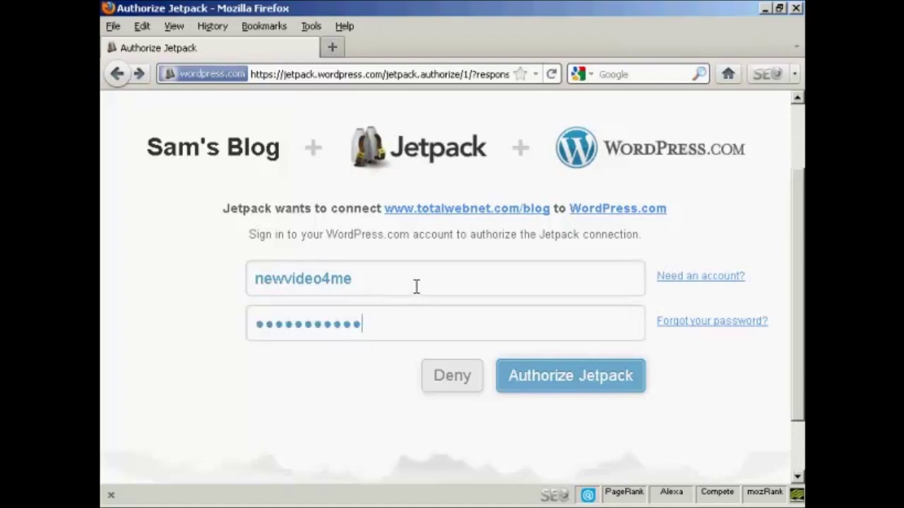
pyautogui.click(573, 381)
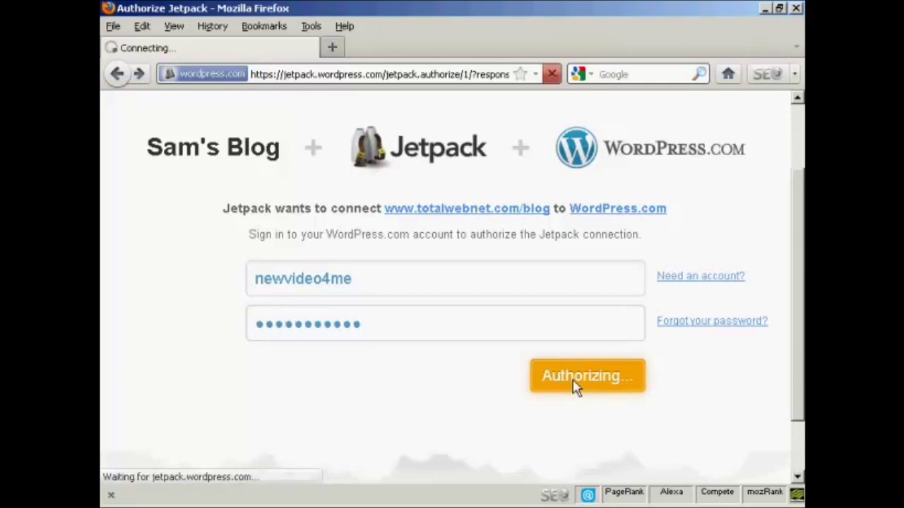